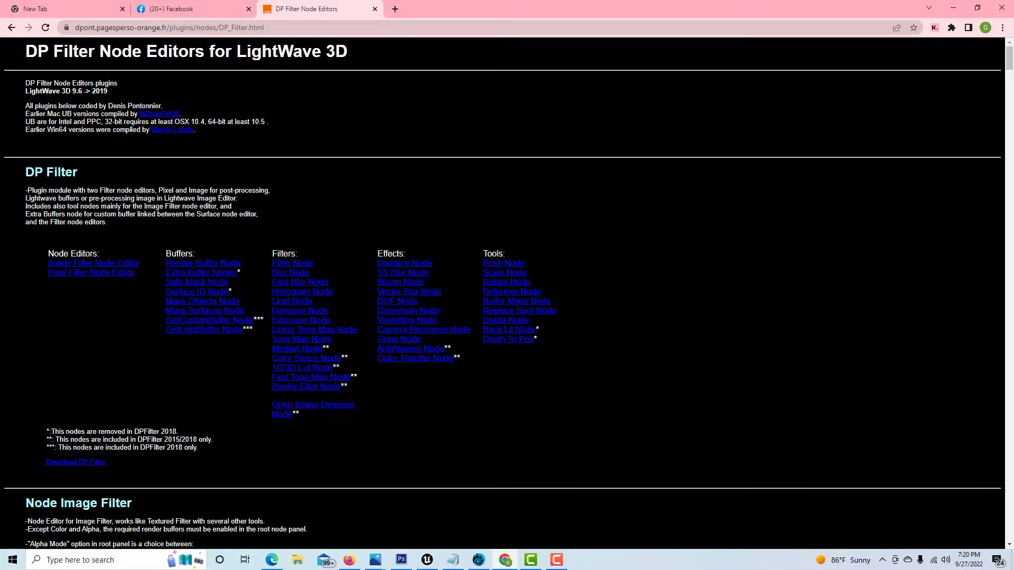
# Switch to LightWave Layout and examine the Physical Sky (Hosek-Wilkie) entry among the backdrop environments
pyautogui.click(298, 24)
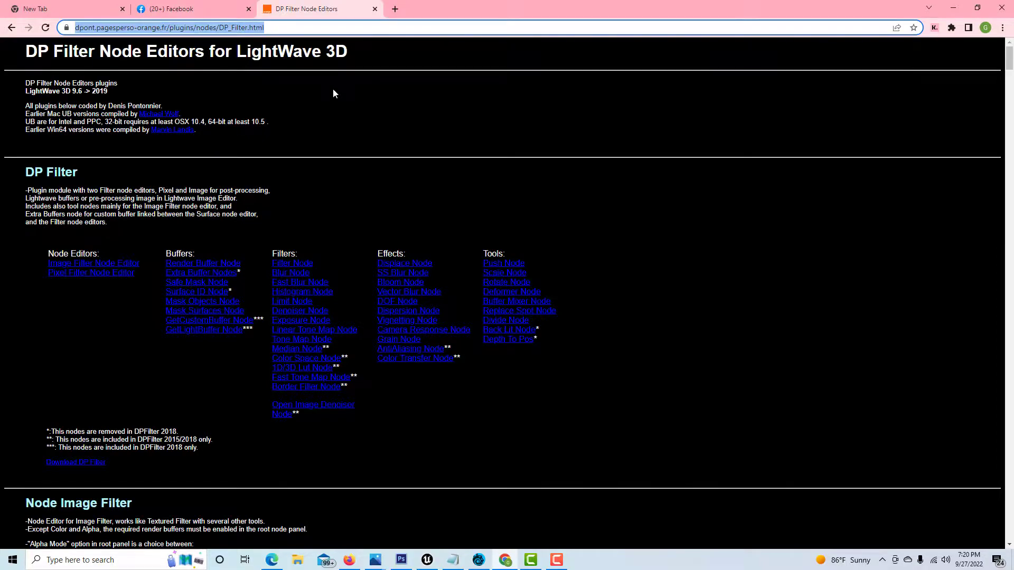
pyautogui.click(481, 563)
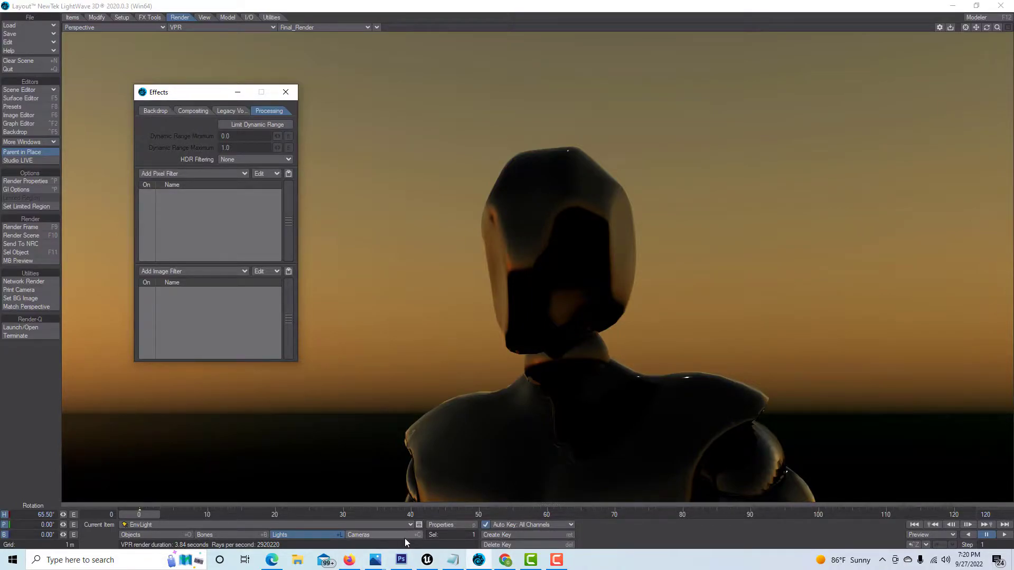
pyautogui.click(149, 112)
pyautogui.click(220, 153)
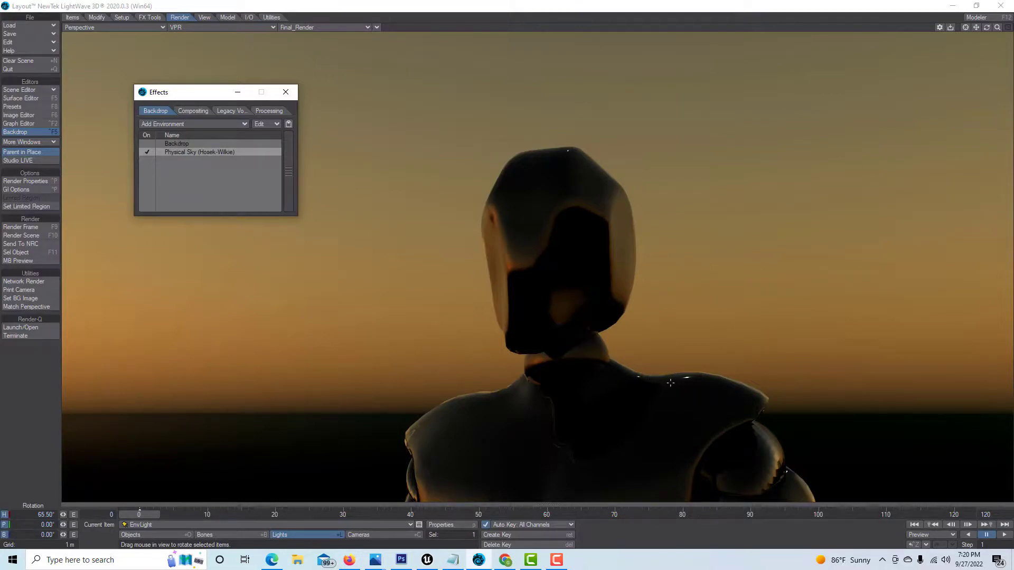
# Delete the default light named Light from the scene
pyautogui.click(408, 527)
pyautogui.click(407, 521)
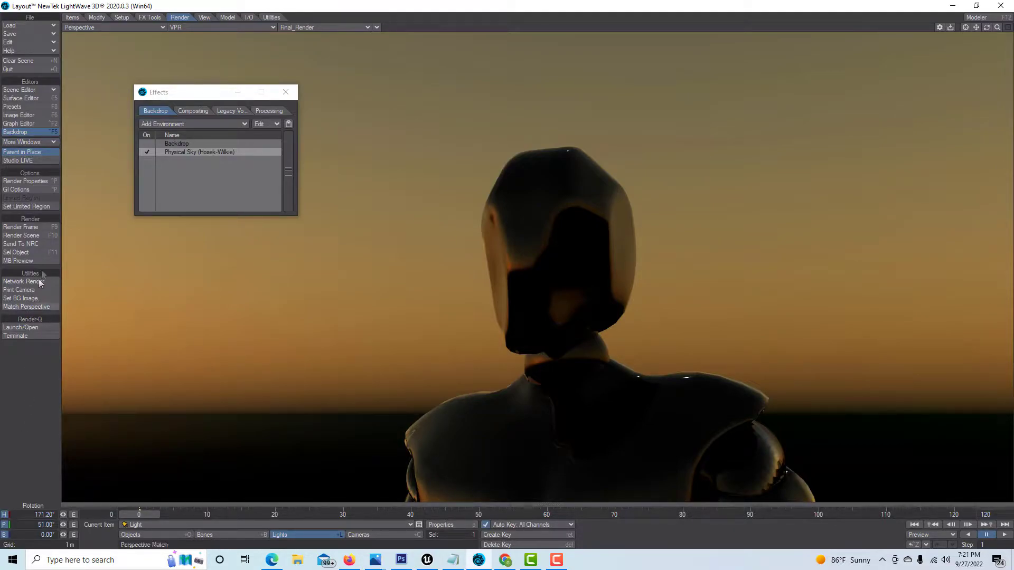
pyautogui.click(73, 17)
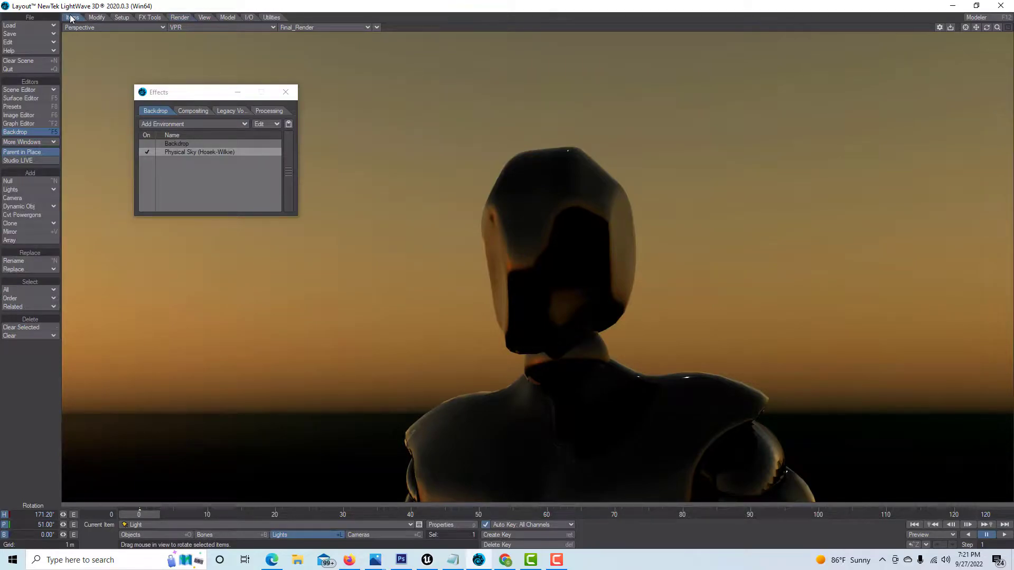
pyautogui.click(36, 328)
pyautogui.click(111, 29)
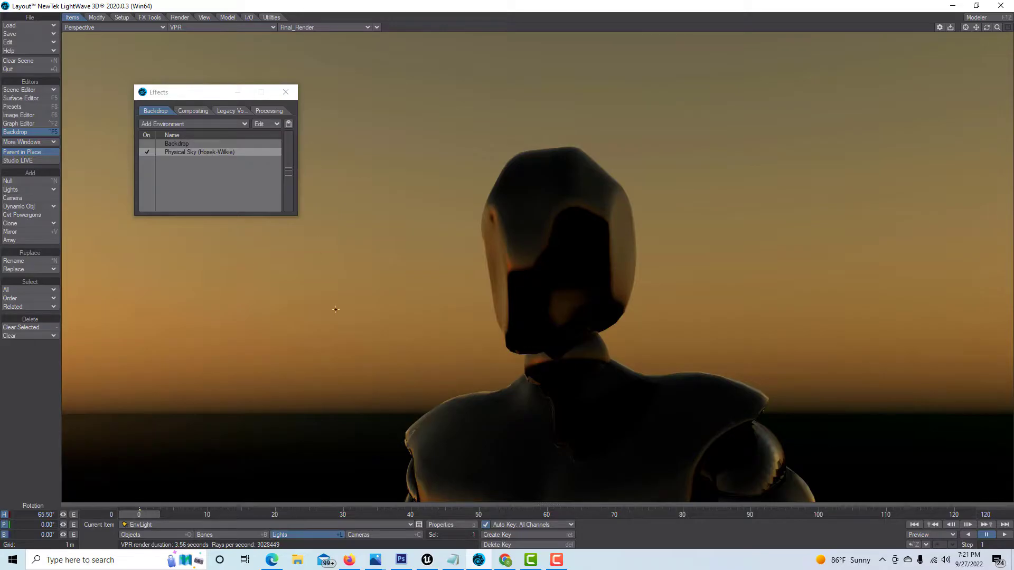
# Switch to Chrome and look through the DP Filter page for the LightWave 2018 version's downloads
pyautogui.click(505, 559)
pyautogui.scroll(-3, 459, 227)
pyautogui.scroll(-20, 450, 245)
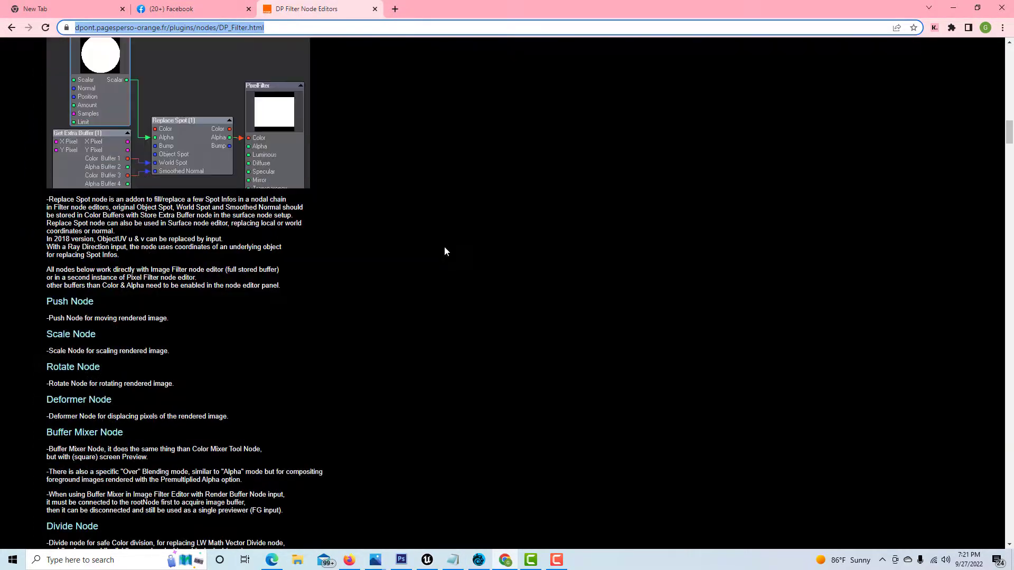
pyautogui.scroll(-20, 447, 248)
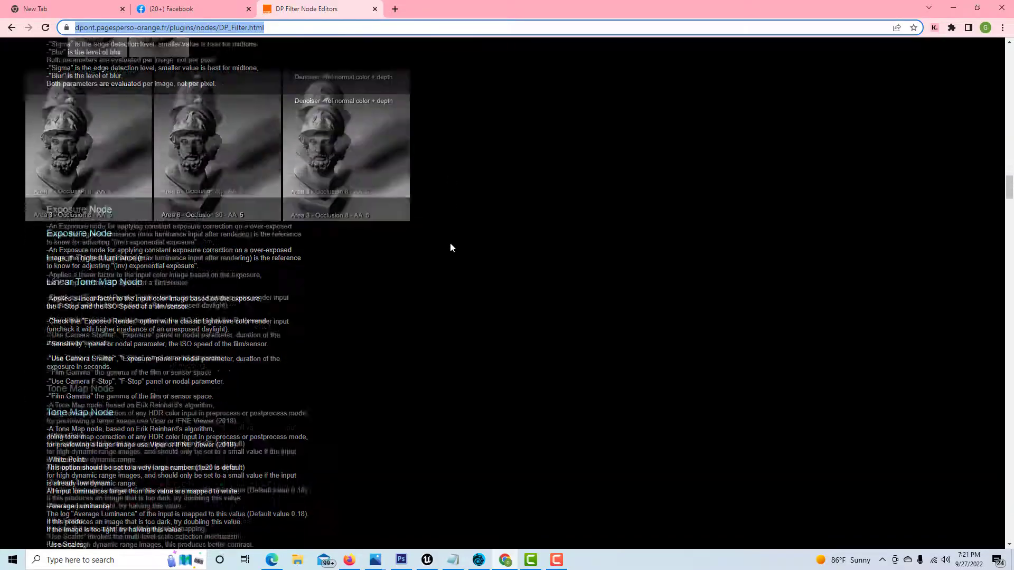
pyautogui.scroll(-20, 450, 249)
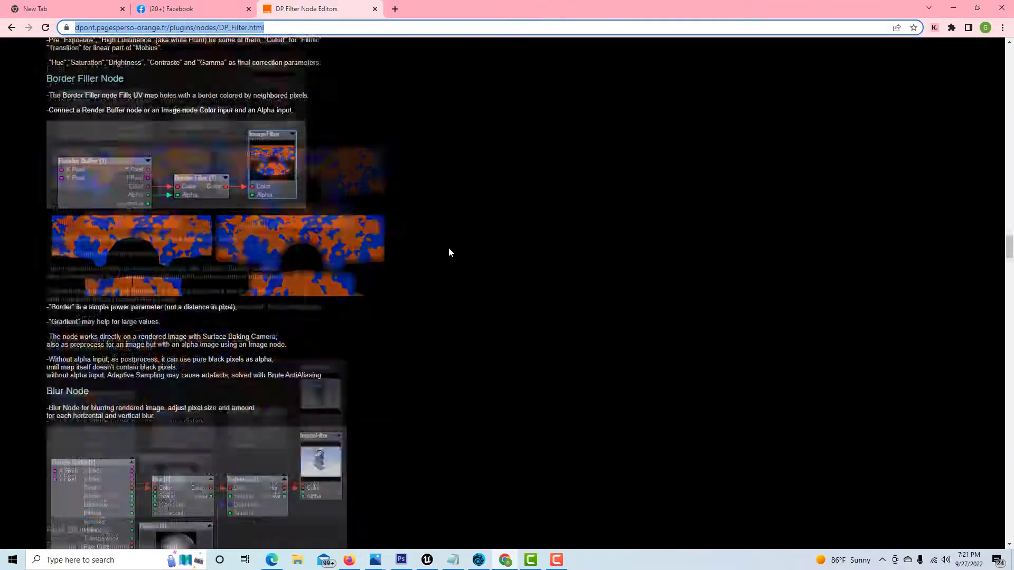
pyautogui.scroll(-20, 447, 252)
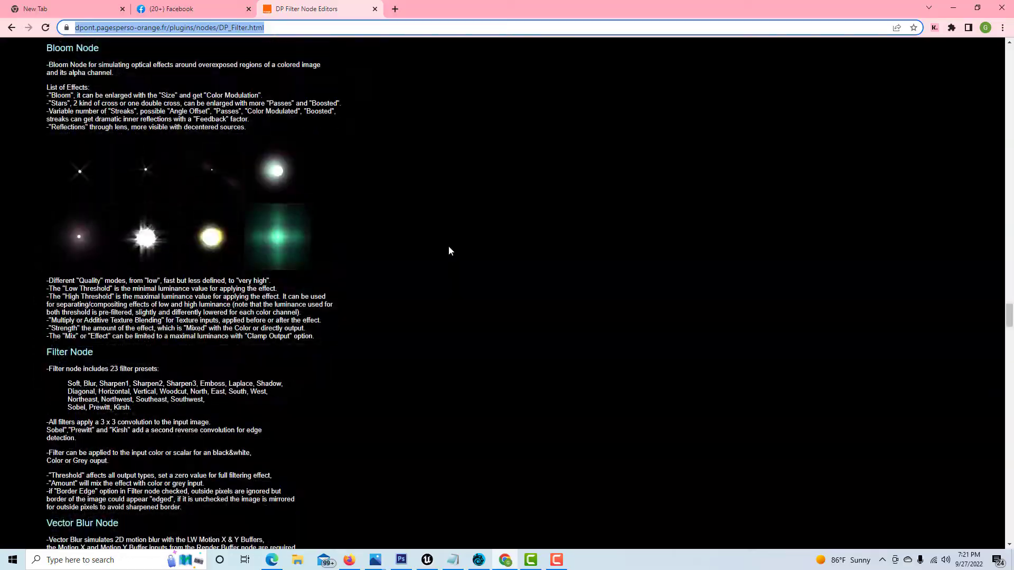
pyautogui.scroll(-20, 449, 250)
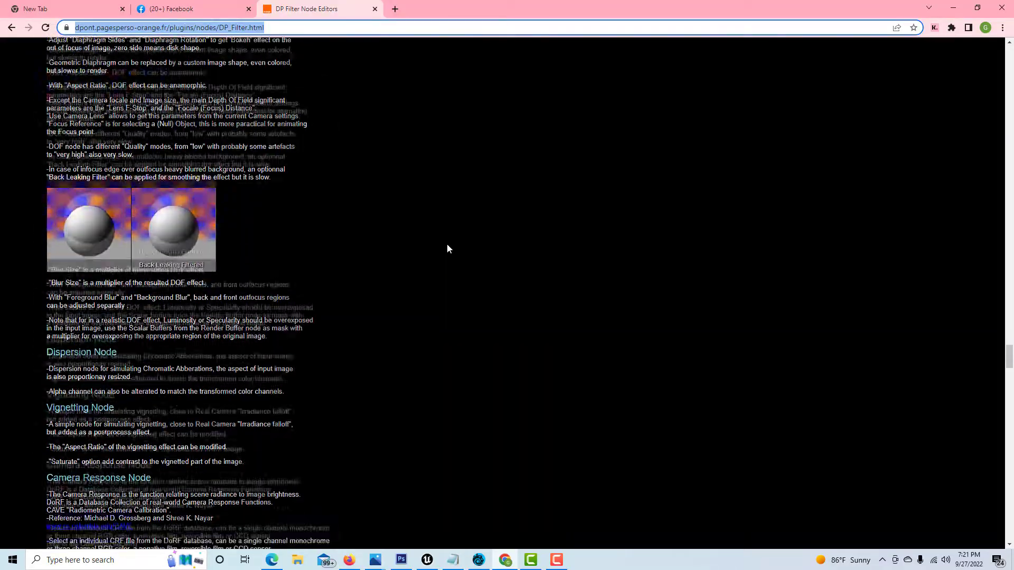
pyautogui.scroll(-20, 447, 249)
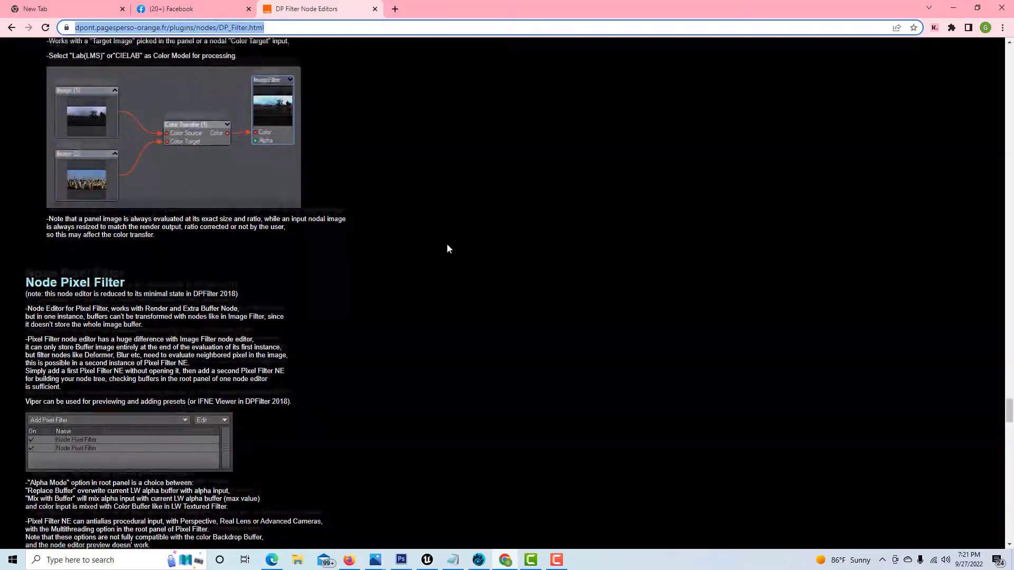
pyautogui.scroll(-20, 447, 249)
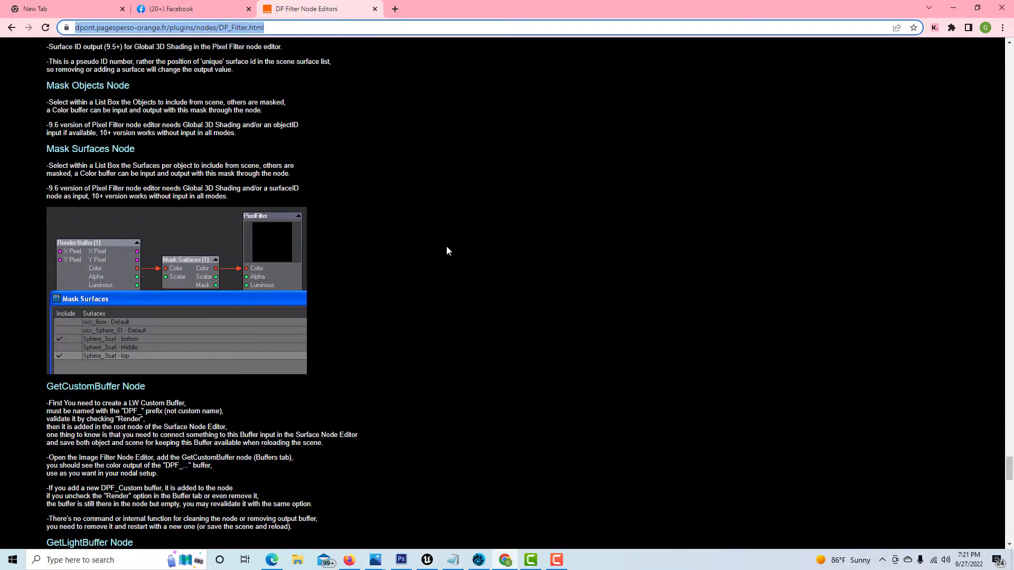
pyautogui.scroll(-20, 447, 250)
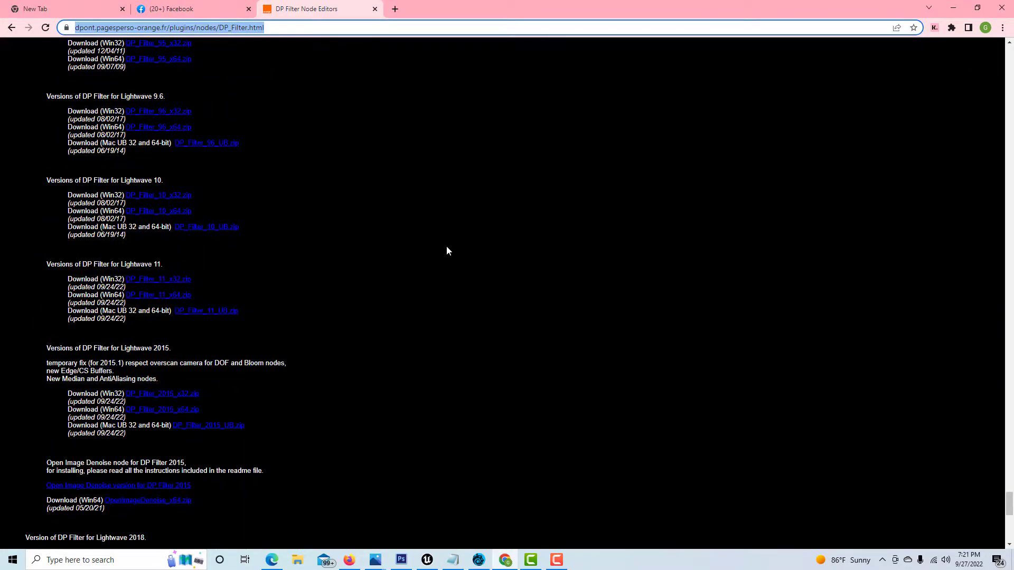
pyautogui.scroll(-4, 446, 250)
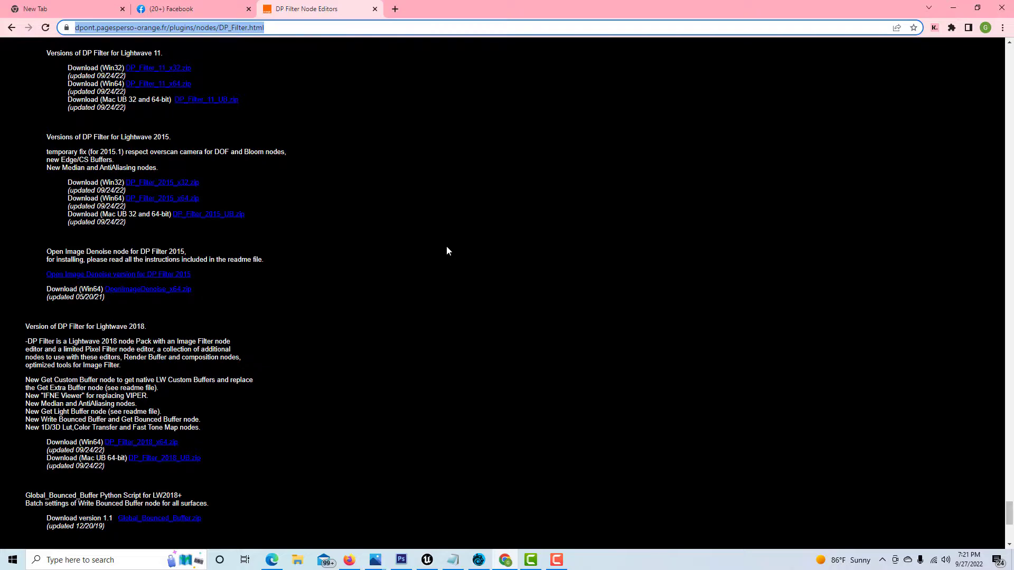
pyautogui.scroll(-1, 153, 286)
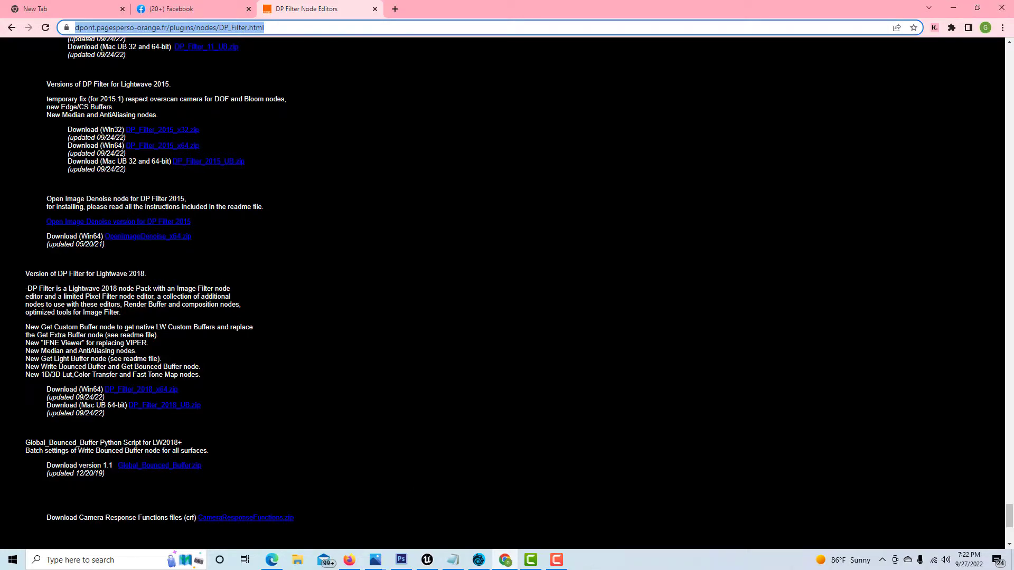
# Switch back to LightWave Layout and add a Node Image Filter to the image filters in the processing effects
pyautogui.click(485, 561)
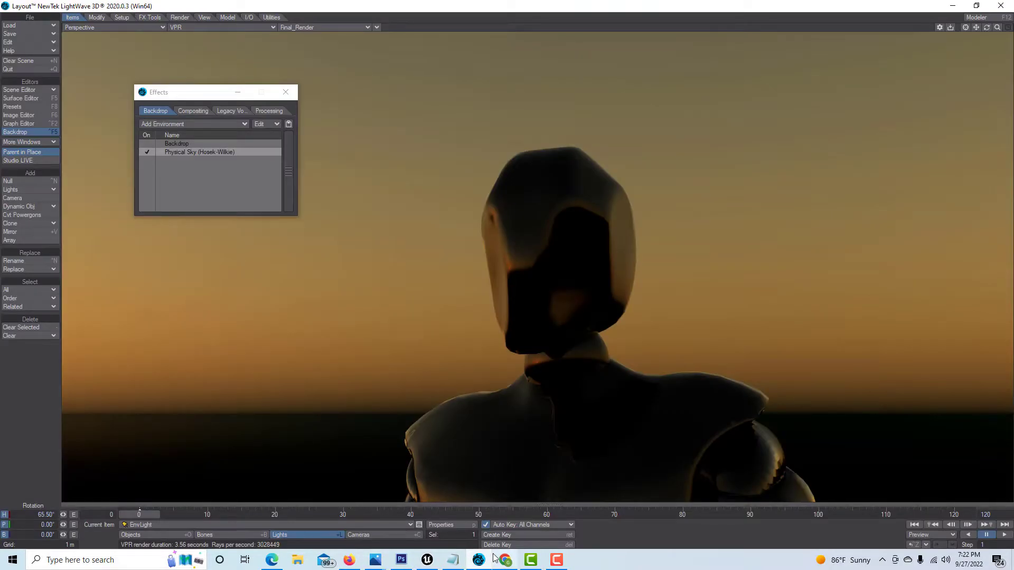
pyautogui.click(279, 112)
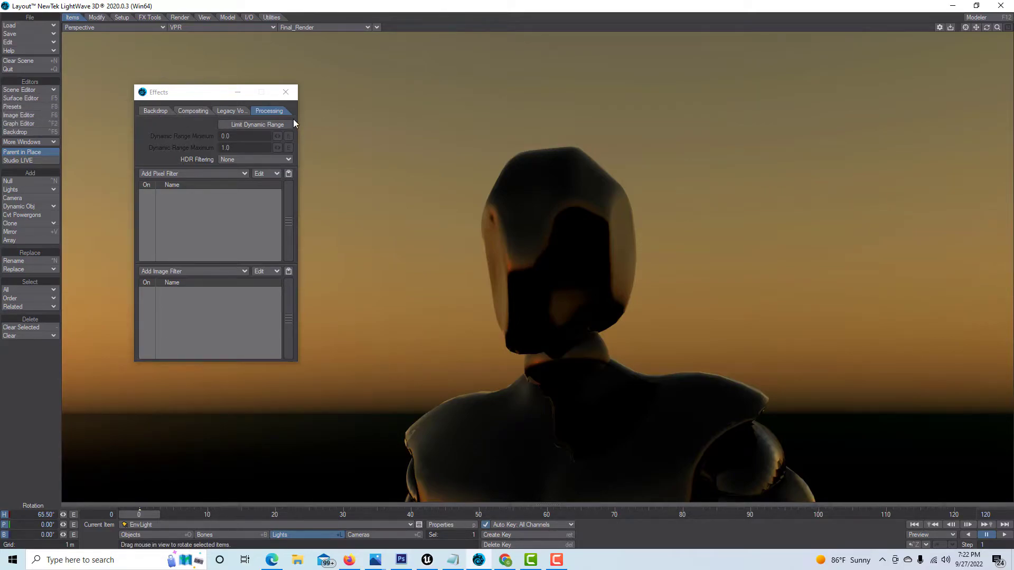
pyautogui.click(240, 271)
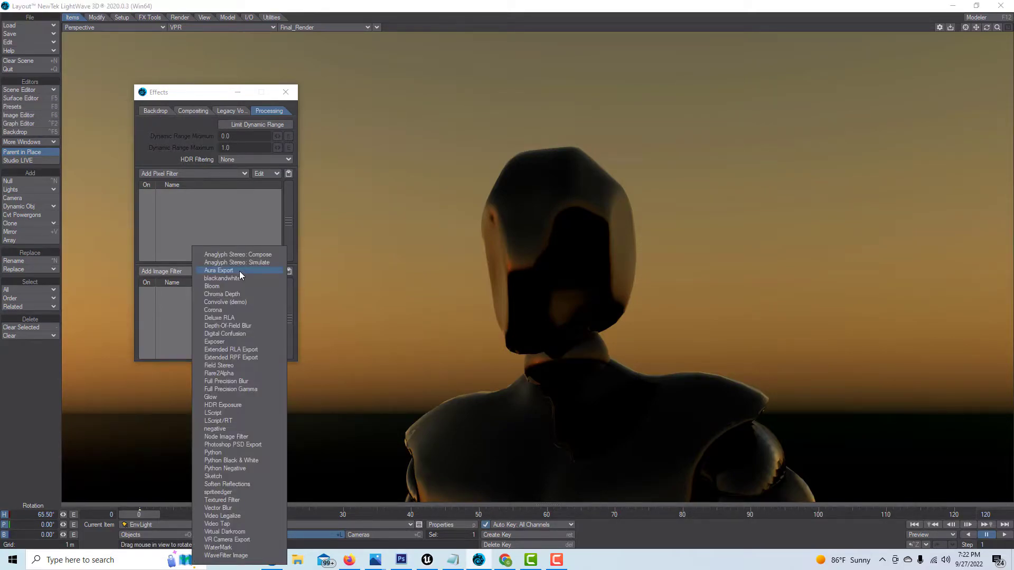
pyautogui.click(245, 437)
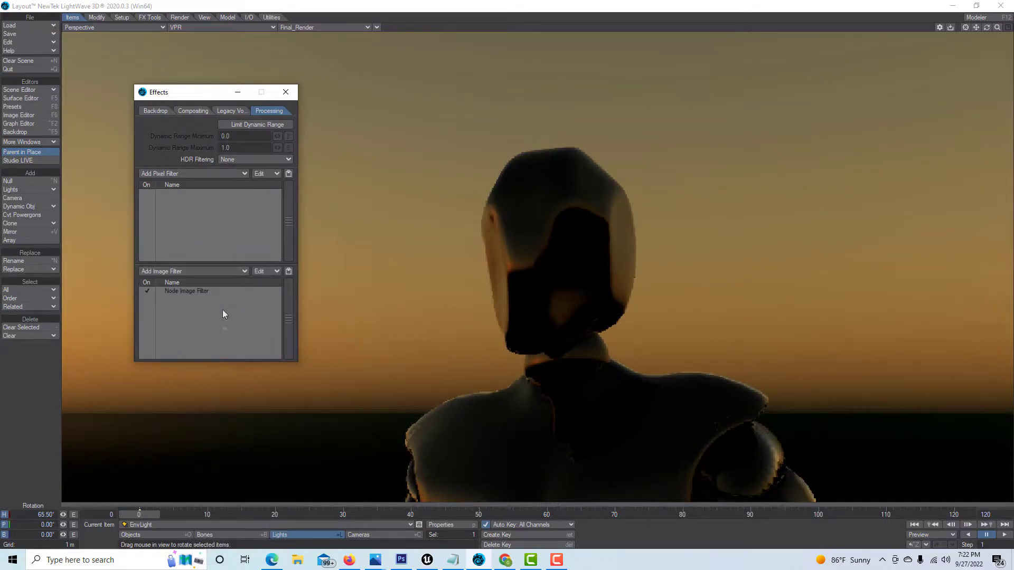
# Open the Node Image Filter's node editor, add a Render Buffer node, and arrange it and the ImageFilter node with room between them
pyautogui.click(211, 291)
pyautogui.doubleClick(210, 291)
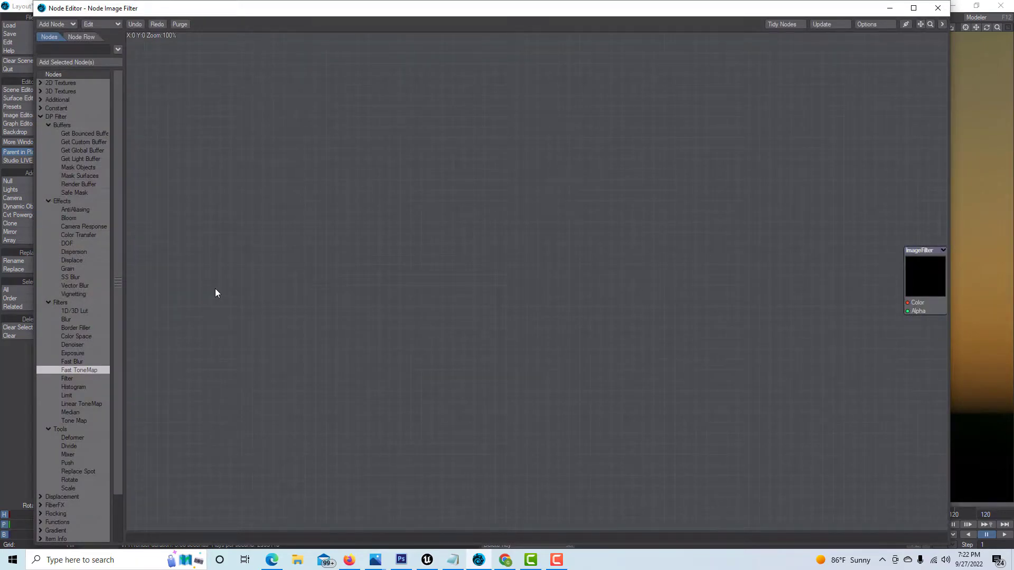
pyautogui.doubleClick(87, 184)
pyautogui.moveTo(507, 164); pyautogui.dragTo(281, 256)
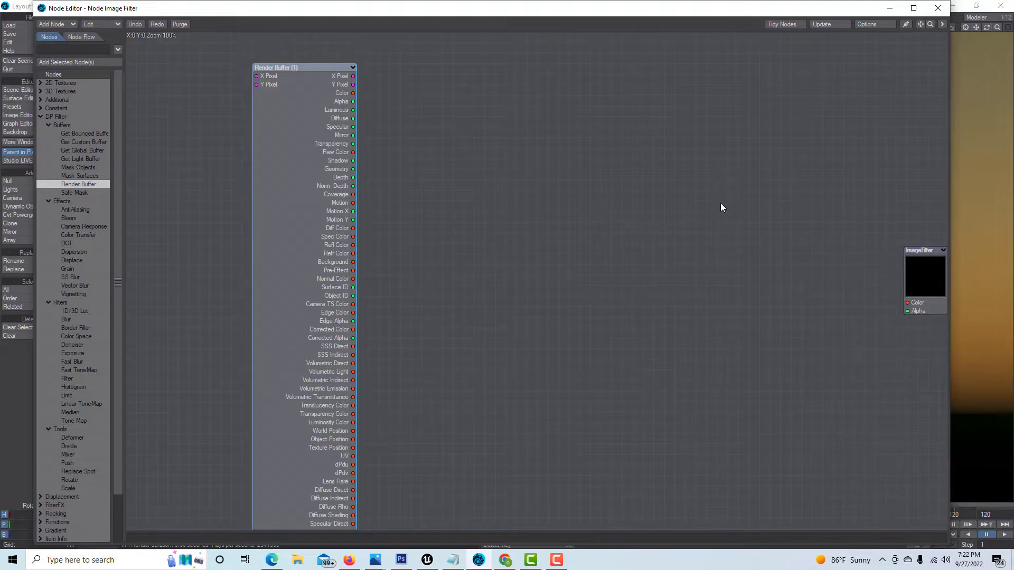
pyautogui.moveTo(914, 282); pyautogui.dragTo(695, 268)
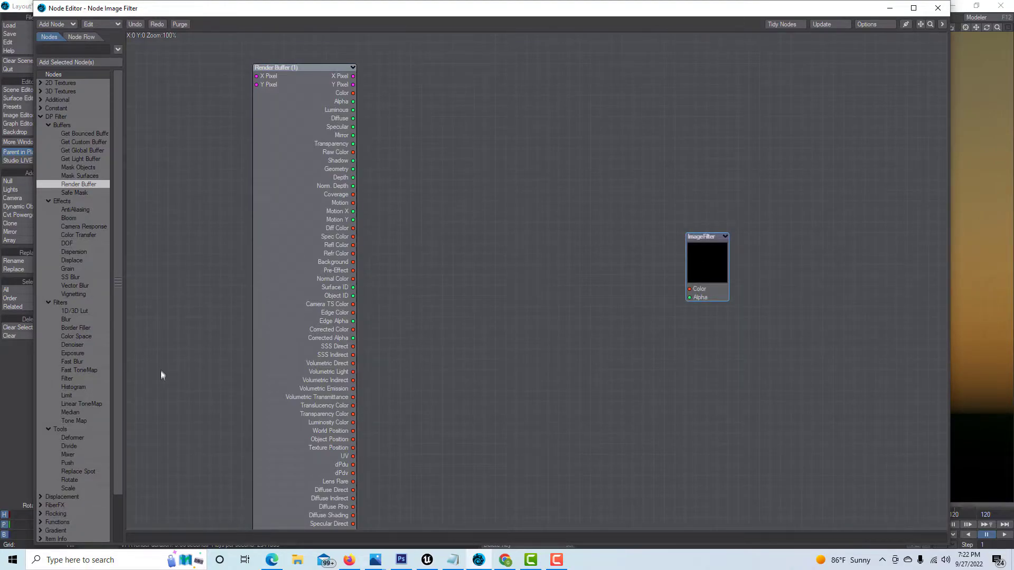
# Add a Fast ToneMap node and connect it between the Render Buffer's Color output and the ImageFilter's Color input
pyautogui.click(83, 370)
pyautogui.doubleClick(84, 372)
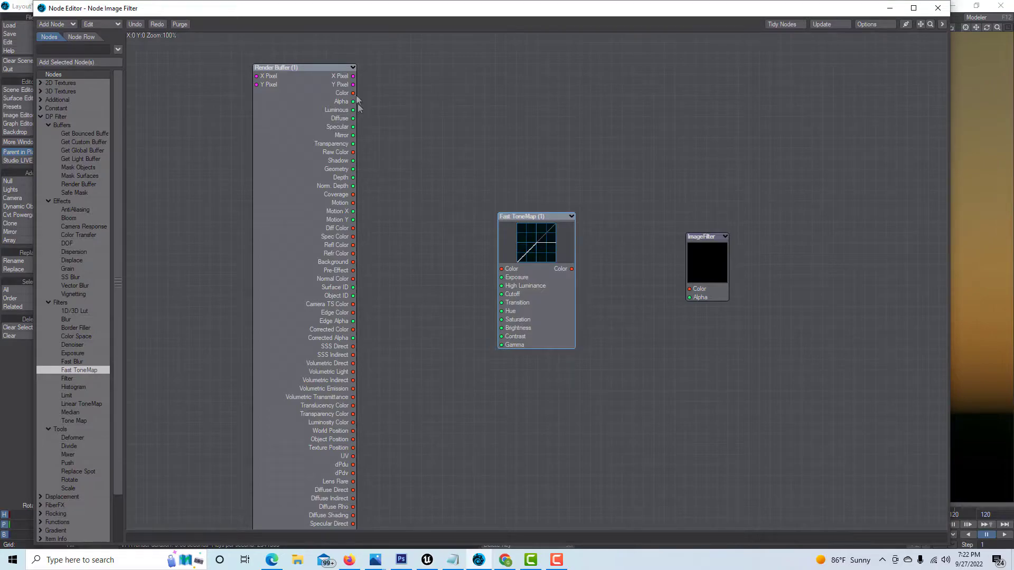
pyautogui.moveTo(352, 93); pyautogui.dragTo(502, 269)
pyautogui.moveTo(572, 269); pyautogui.dragTo(693, 293)
# Set the Fast ToneMap node's type to Filmic
pyautogui.doubleClick(541, 247)
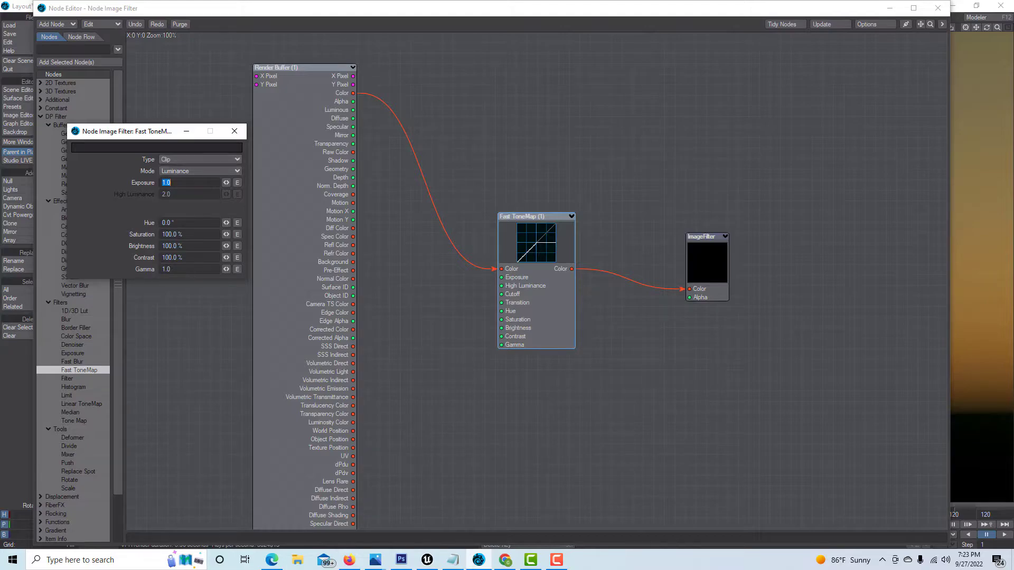
pyautogui.click(236, 161)
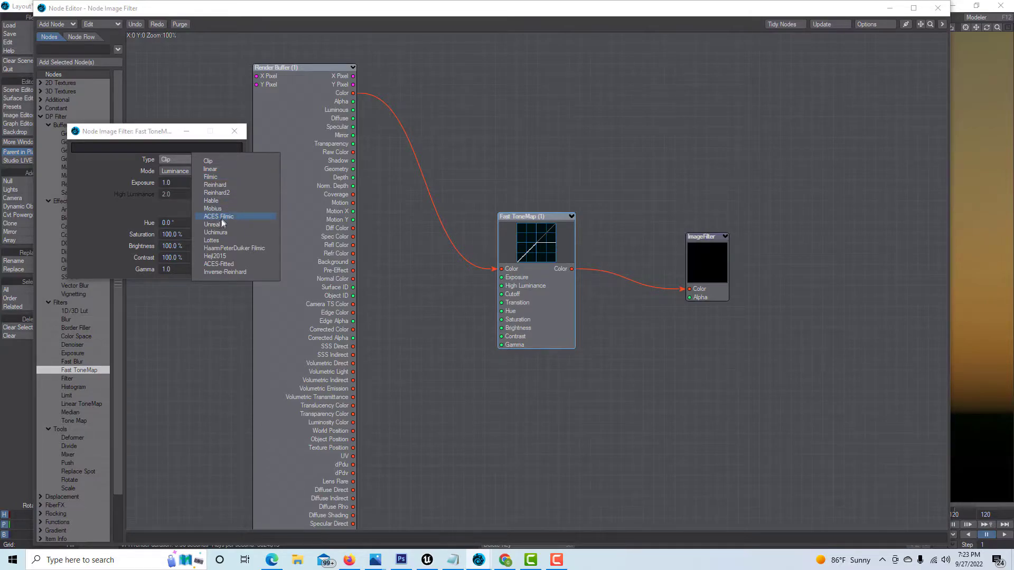
pyautogui.click(211, 177)
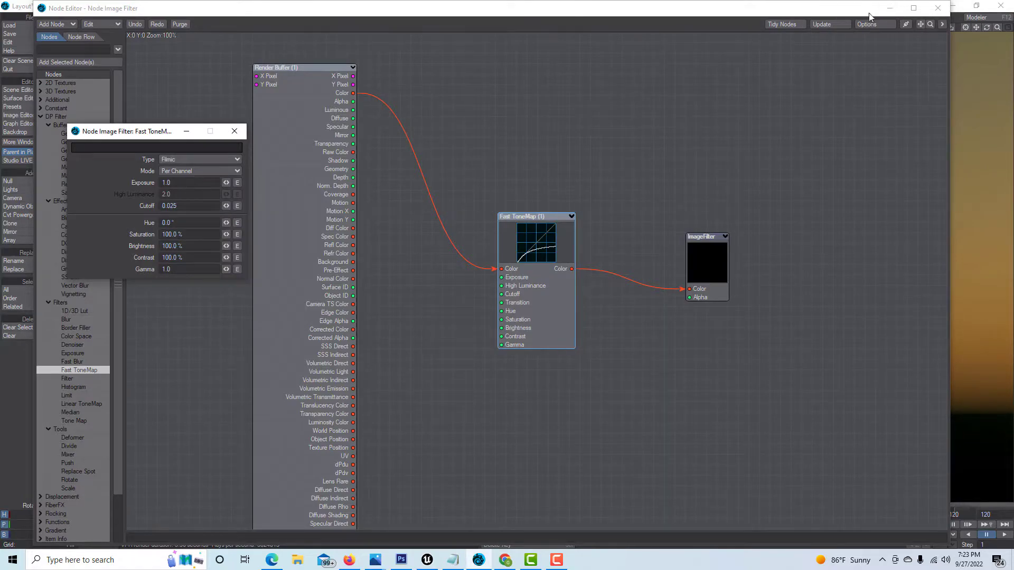
# Minimize the node editor and check the colour space preferences
pyautogui.click(890, 9)
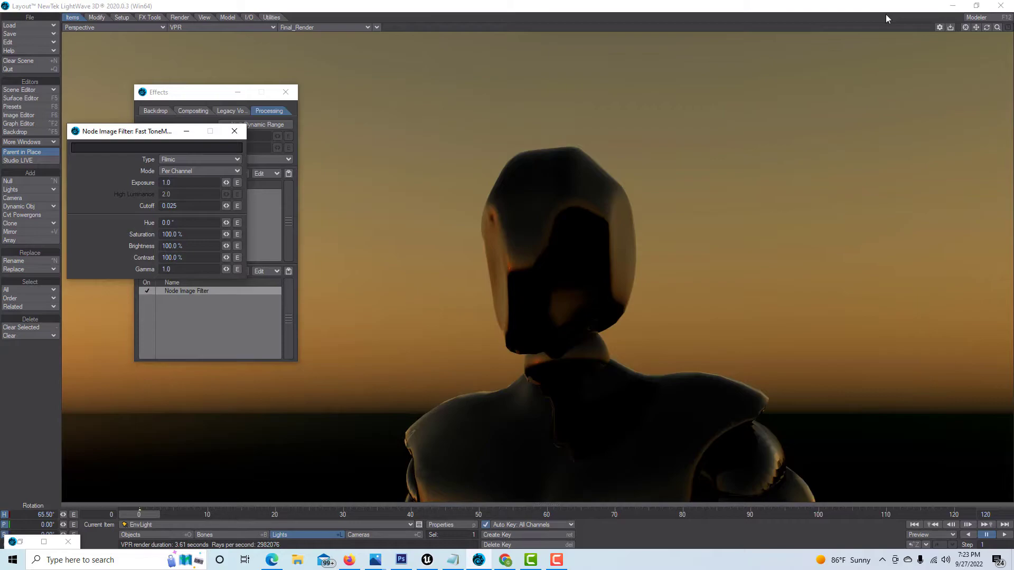
pyautogui.press('o')
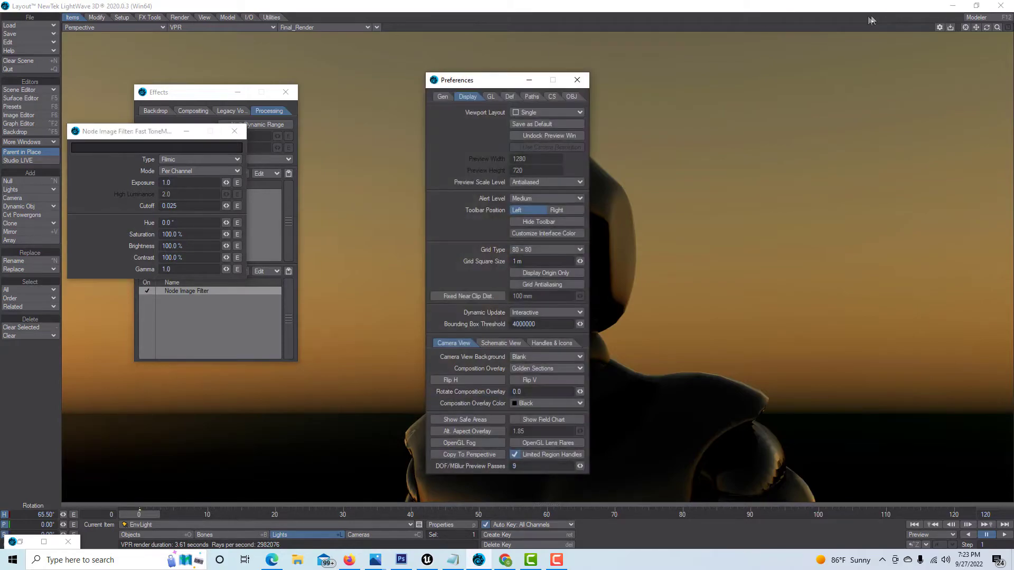
pyautogui.click(552, 97)
pyautogui.click(583, 83)
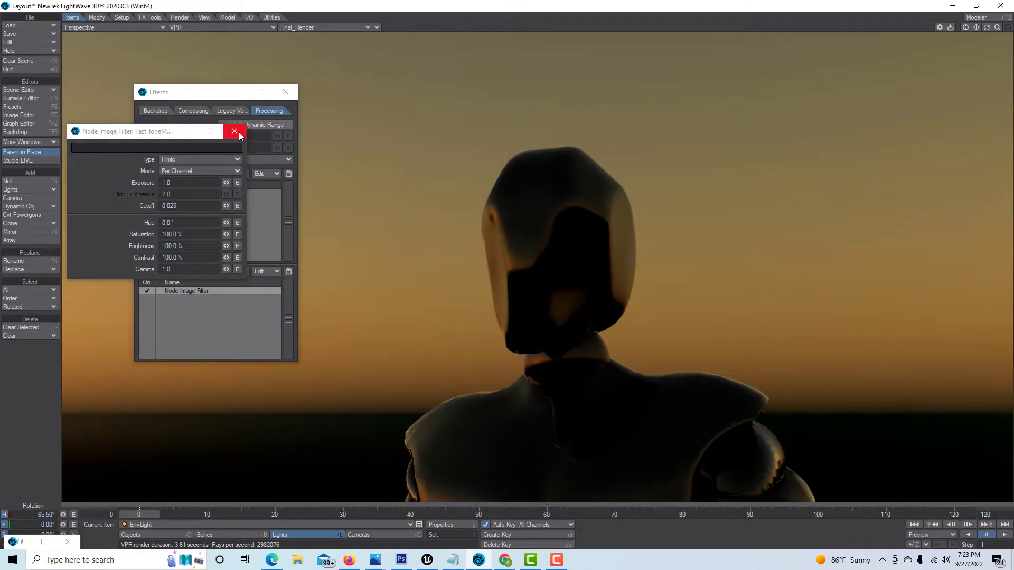
# Restore the node editor, move it clear of the upper viewport, and close the Fast ToneMap settings and Effects windows
pyautogui.click(20, 543)
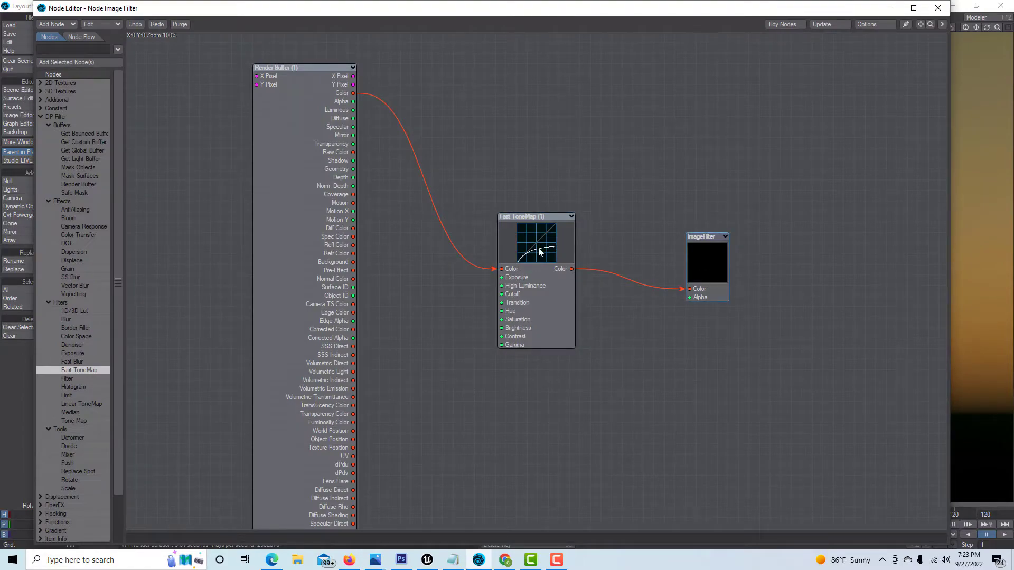
pyautogui.moveTo(803, 8); pyautogui.dragTo(872, 211)
pyautogui.moveTo(533, 213); pyautogui.dragTo(755, 335)
pyautogui.click(235, 132)
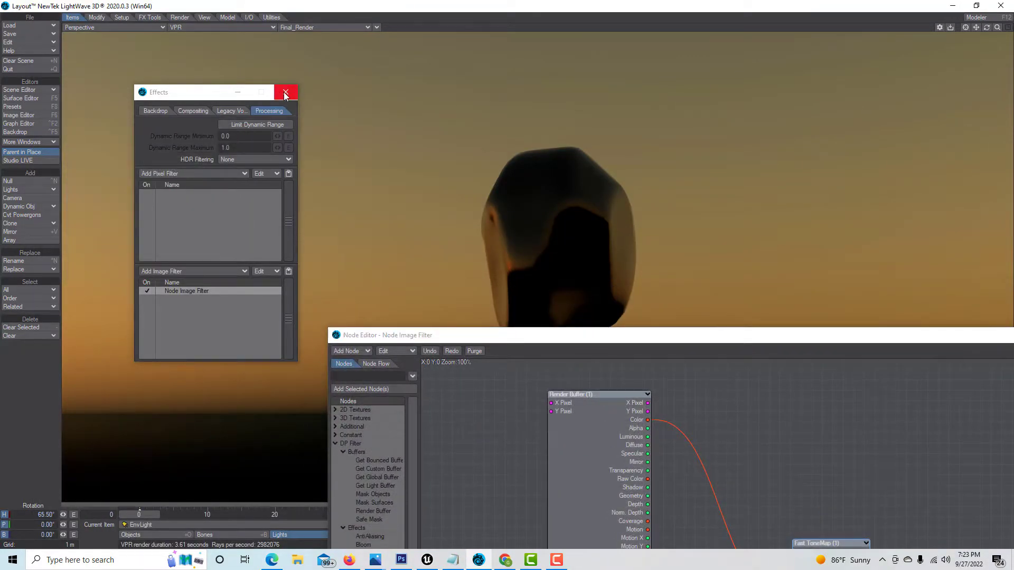
pyautogui.click(286, 91)
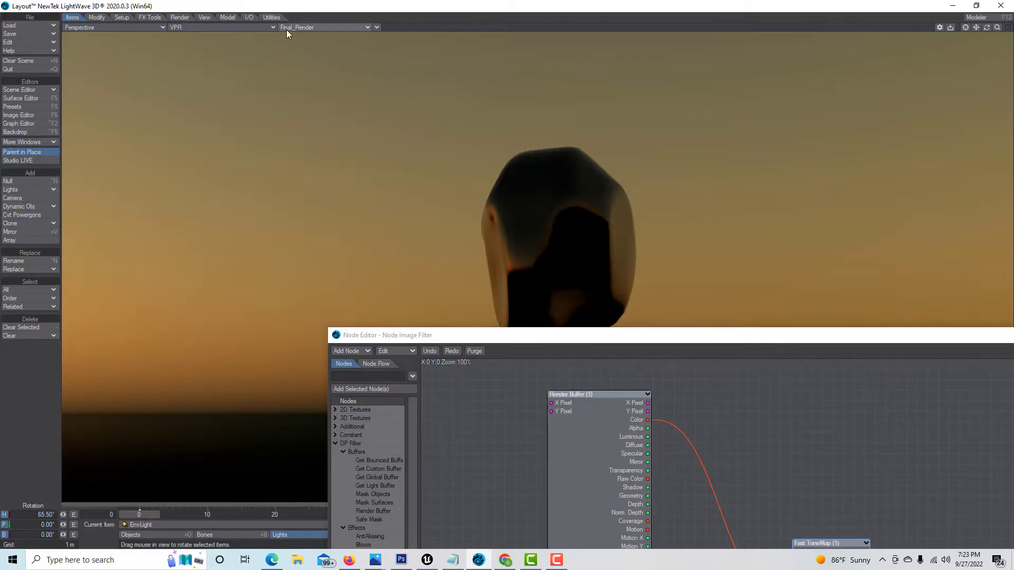
# Render the current frame and maximize the render status window to inspect the tone-mapped image
pyautogui.click(179, 17)
pyautogui.click(21, 227)
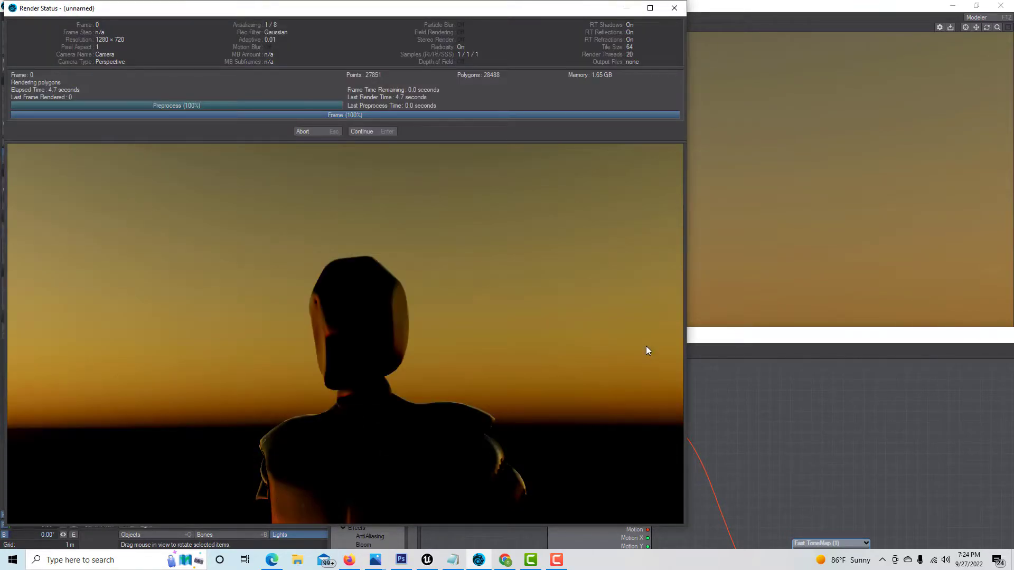
pyautogui.moveTo(464, 13); pyautogui.dragTo(1011, 2)
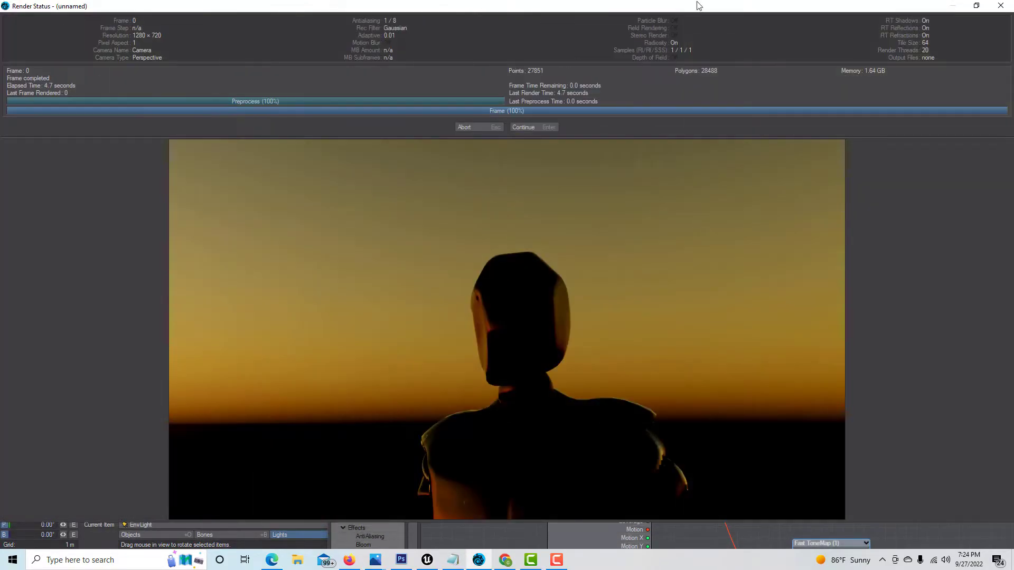
# Restore the render status window to its smaller size, move it aside, and continue from the finished render to the image viewer
pyautogui.click(976, 5)
pyautogui.moveTo(475, 18); pyautogui.dragTo(255, 76)
pyautogui.moveTo(866, 226); pyautogui.dragTo(594, 167)
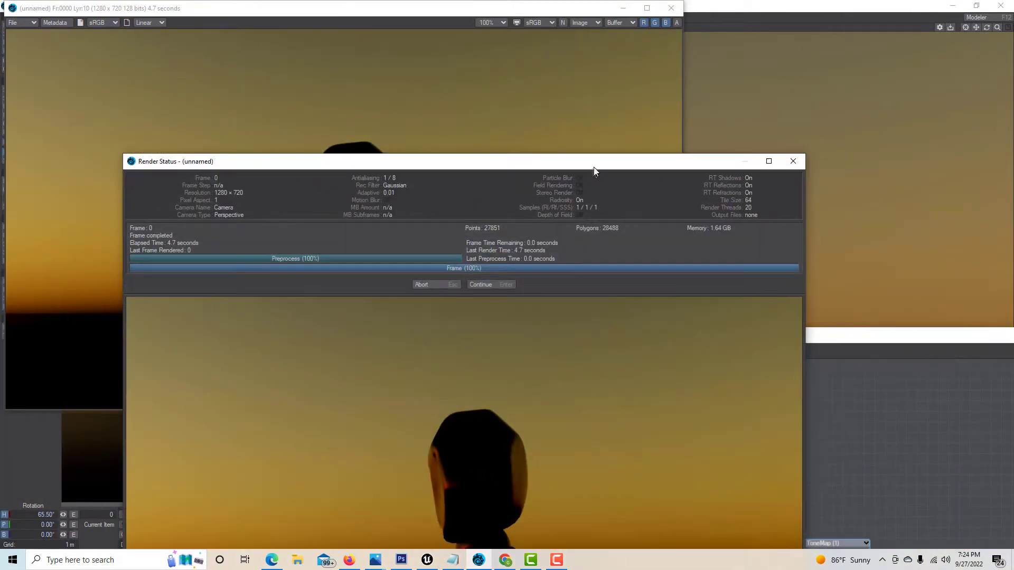
pyautogui.click(493, 286)
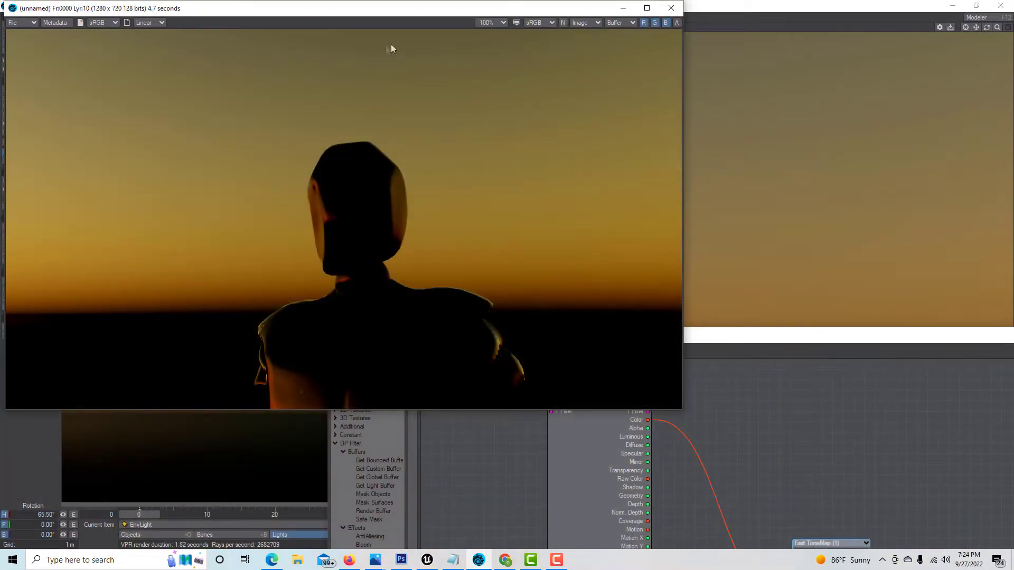
# Move the rendered image clear of the viewport and minimize the node editor
pyautogui.moveTo(422, 10); pyautogui.dragTo(250, 43)
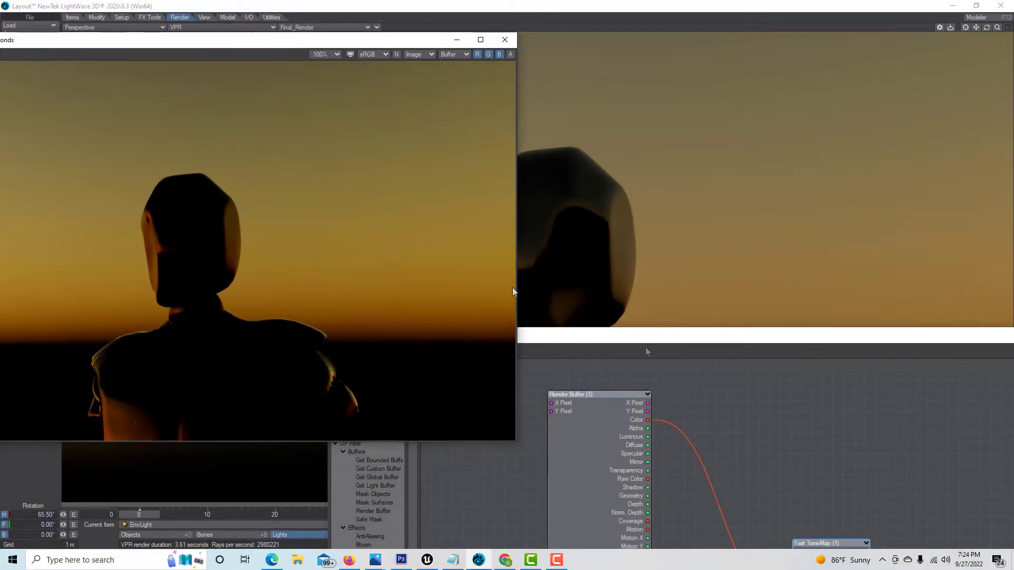
pyautogui.moveTo(715, 344); pyautogui.dragTo(283, 419)
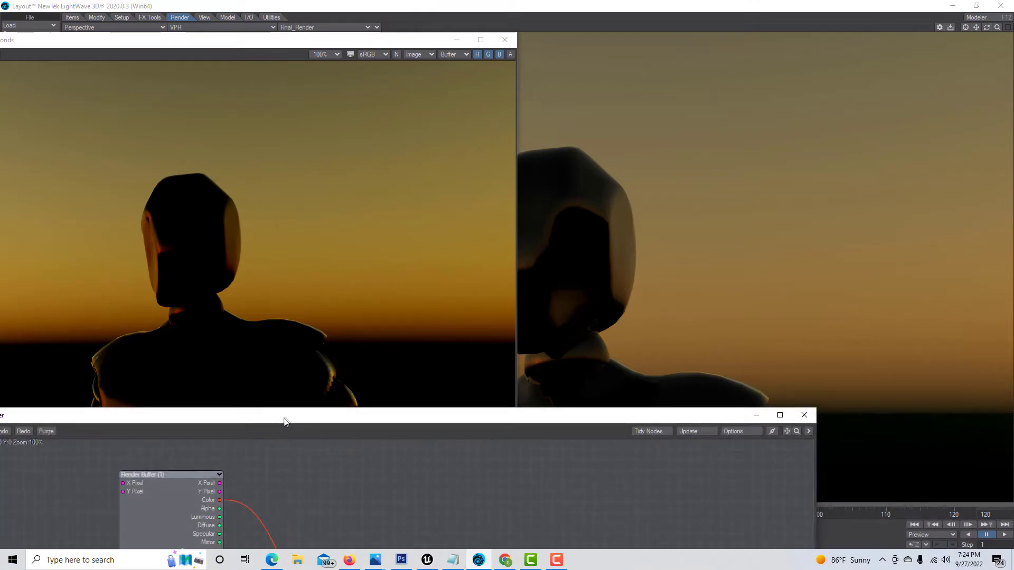
pyautogui.click(741, 408)
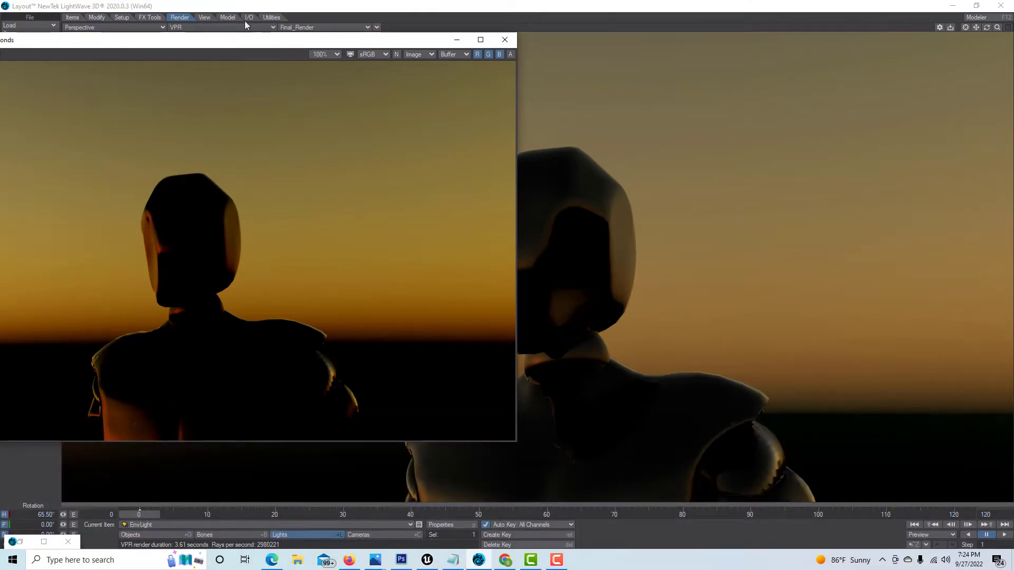
# Restore the Layout window to a smaller size and place the rendered image beside its VPR viewport to compare them
pyautogui.moveTo(243, 42); pyautogui.dragTo(955, 136)
pyautogui.click(977, 10)
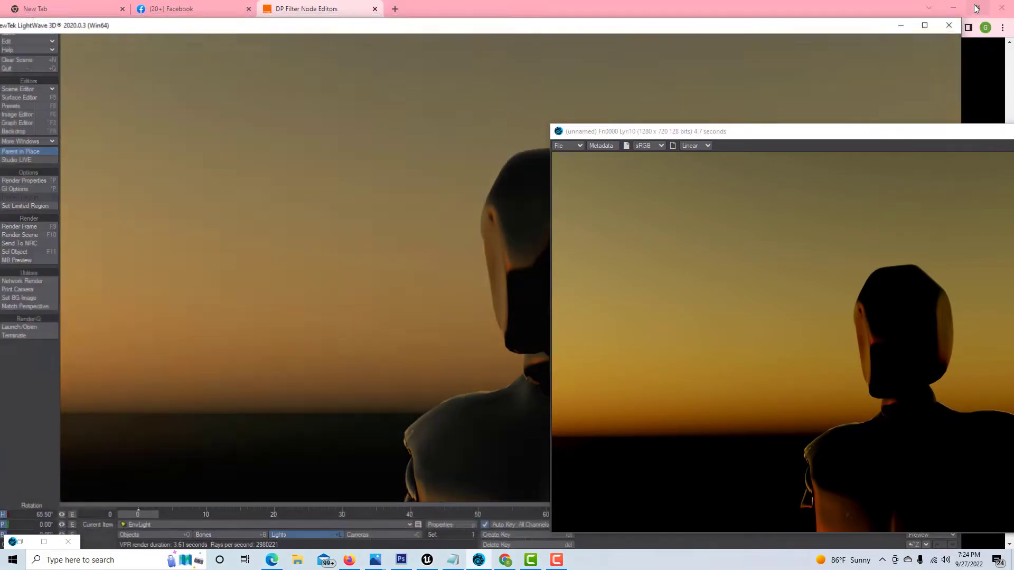
pyautogui.moveTo(708, 33); pyautogui.dragTo(470, 92)
pyautogui.moveTo(665, 136); pyautogui.dragTo(558, 122)
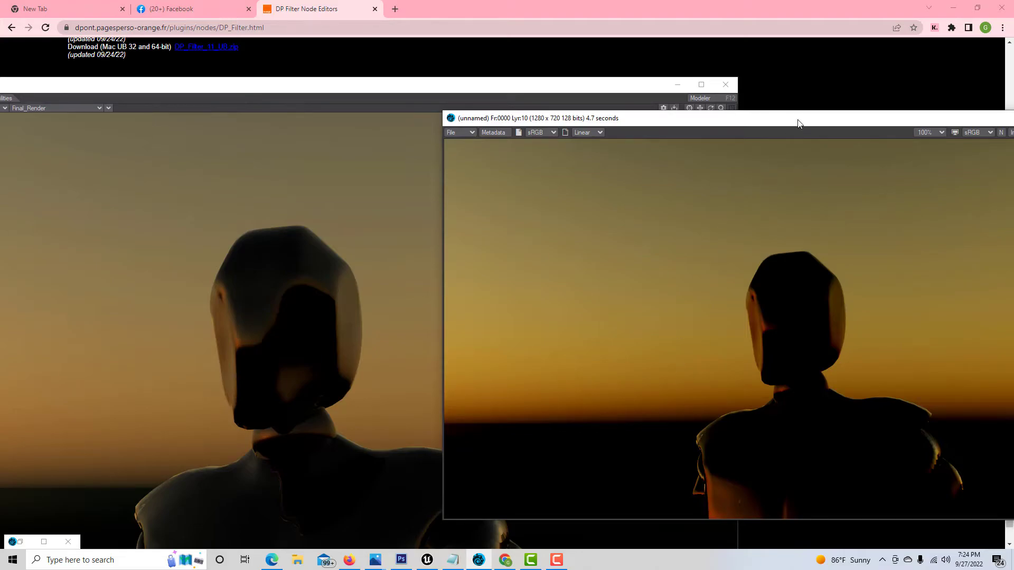
# Minimize the rendered image window and maximize the Layout window again
pyautogui.moveTo(801, 117); pyautogui.dragTo(500, 157)
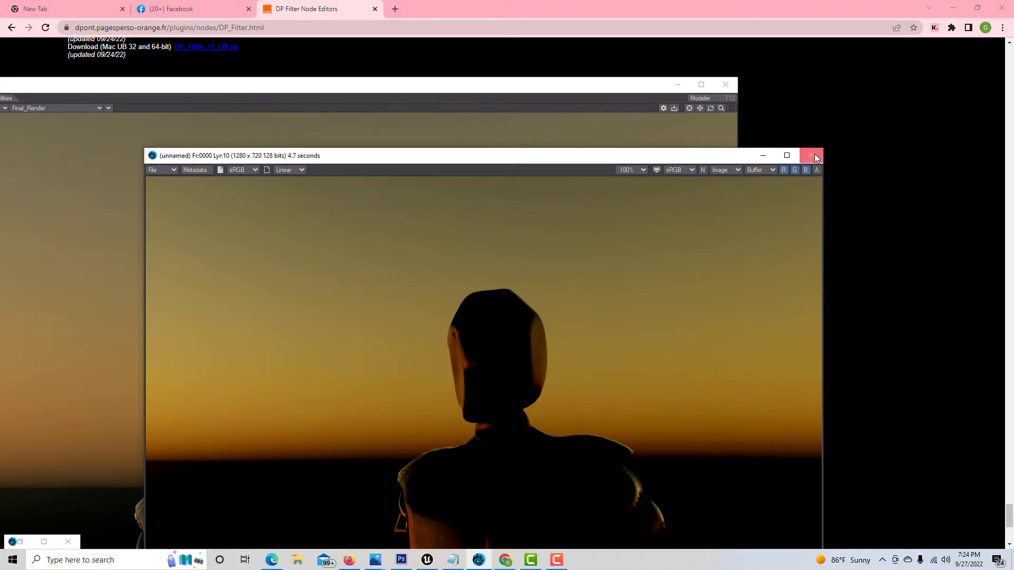
pyautogui.click(762, 156)
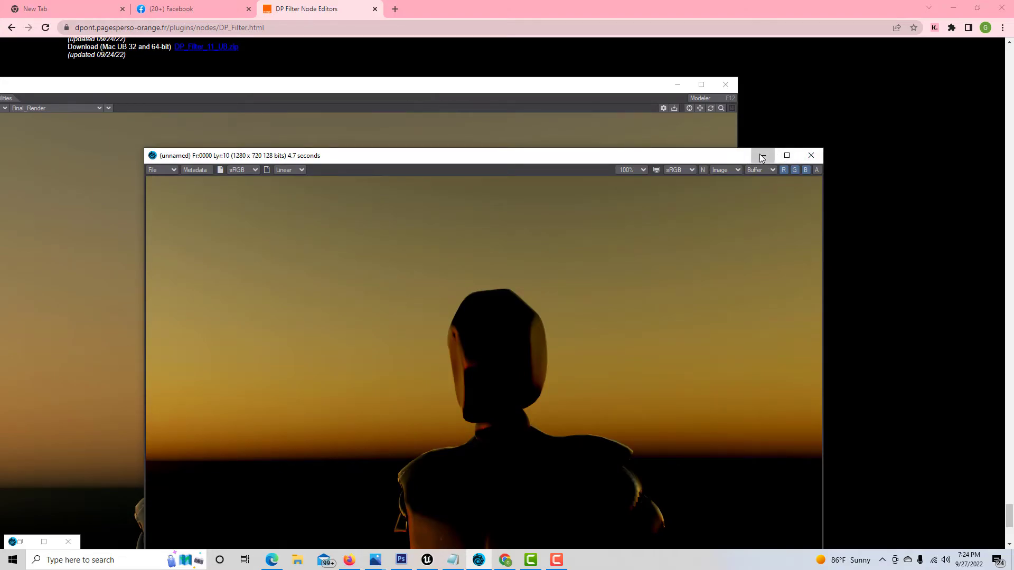
pyautogui.click(702, 85)
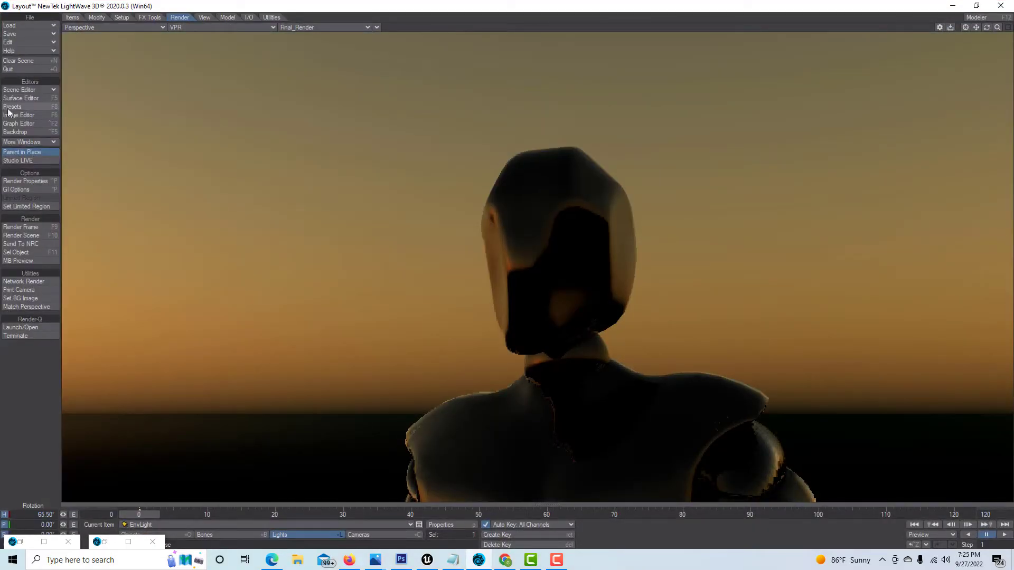
# Reopen the Node Image Filter from the Effects processing settings and set its Fast ToneMap node's type to Uchimura
pyautogui.click(27, 132)
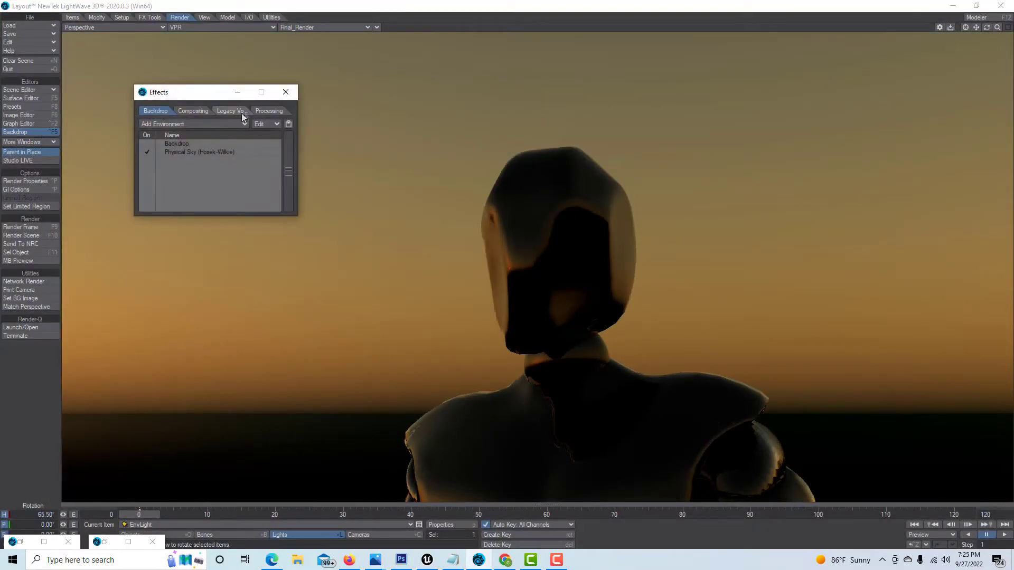
pyautogui.click(257, 112)
pyautogui.doubleClick(195, 291)
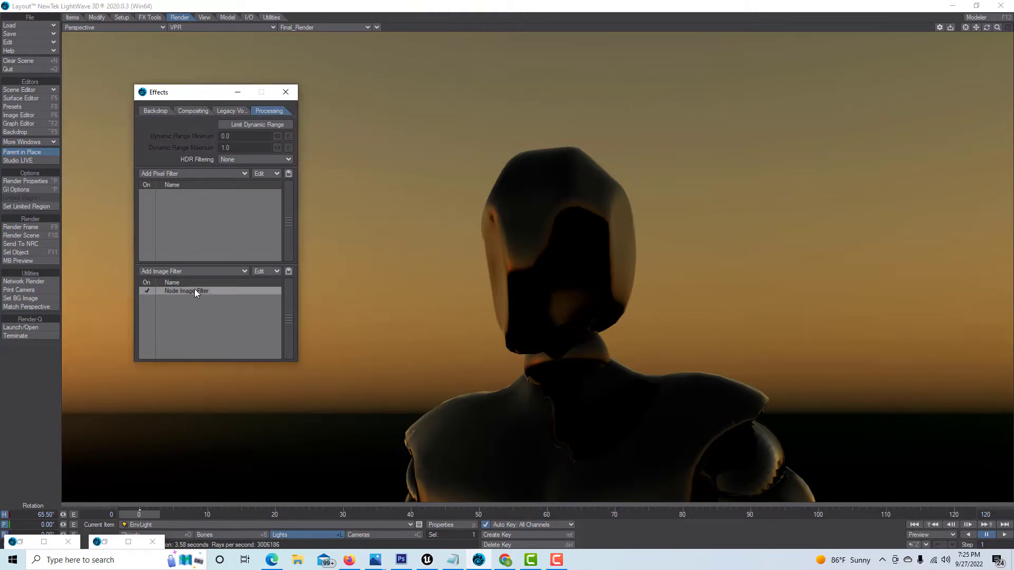
pyautogui.moveTo(358, 423); pyautogui.dragTo(375, 159)
pyautogui.doubleClick(431, 337)
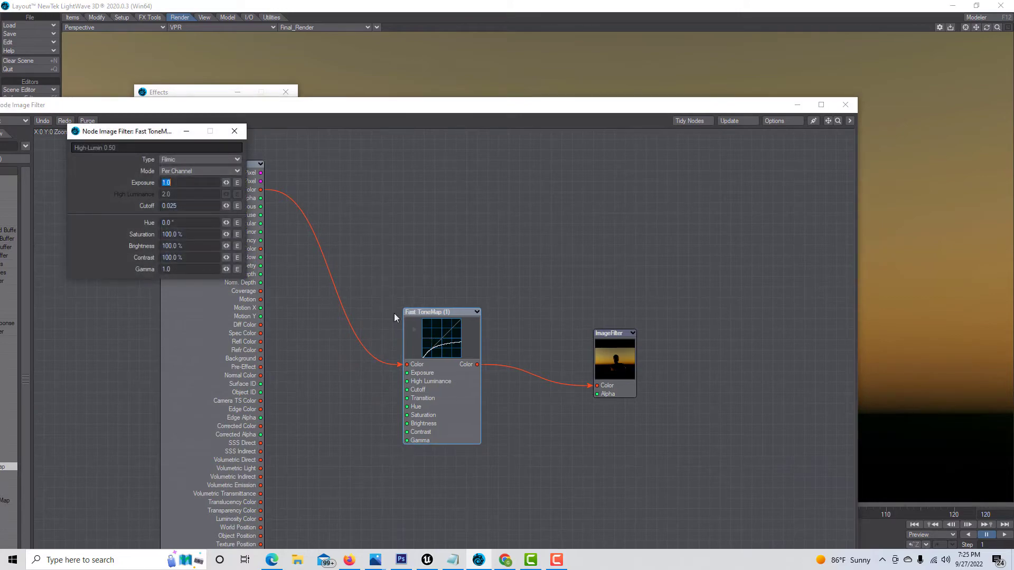
pyautogui.click(237, 159)
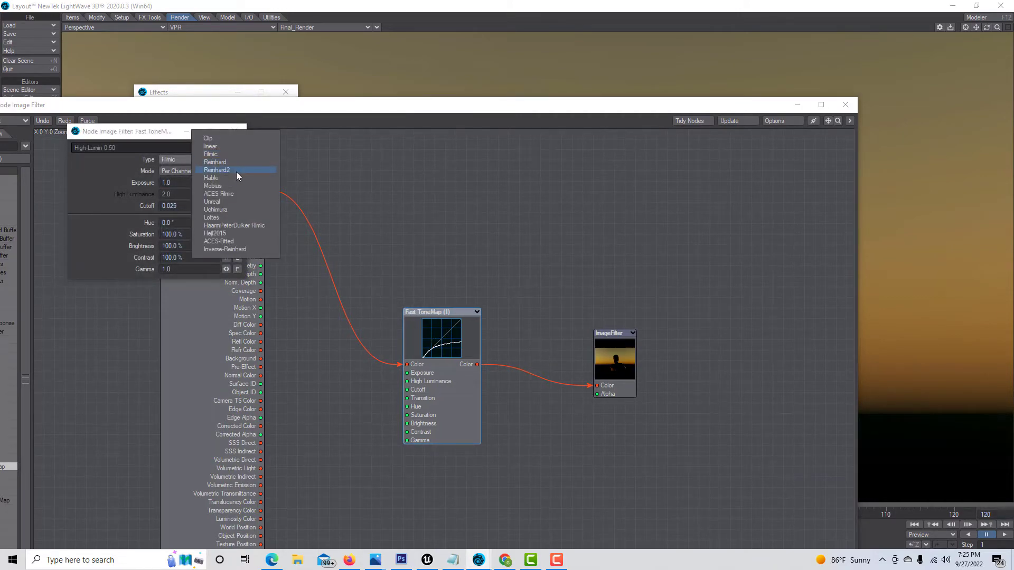
pyautogui.click(230, 211)
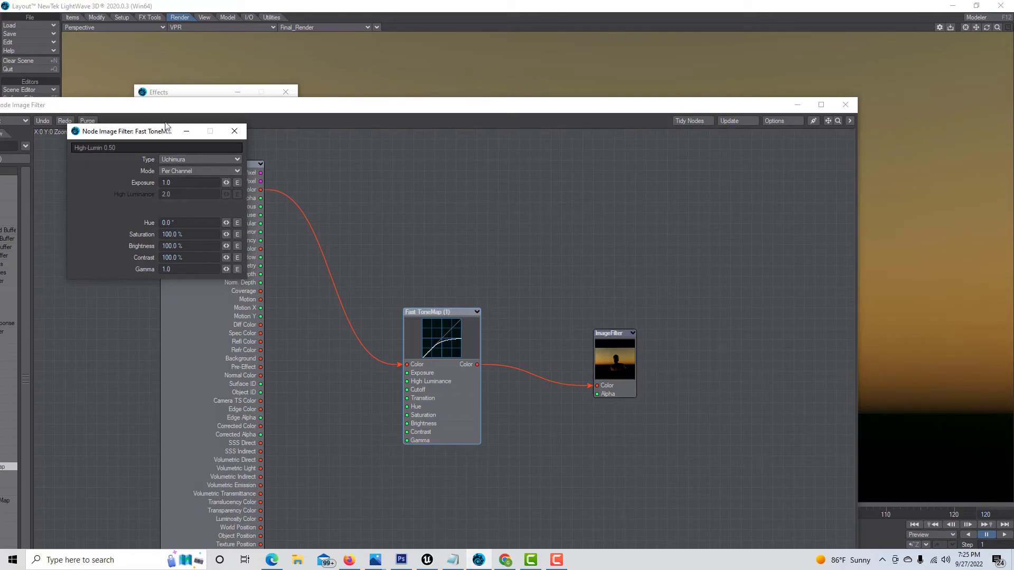
# Minimize the Fast ToneMap settings, the node editor and the Effects window
pyautogui.click(185, 131)
pyautogui.click(798, 105)
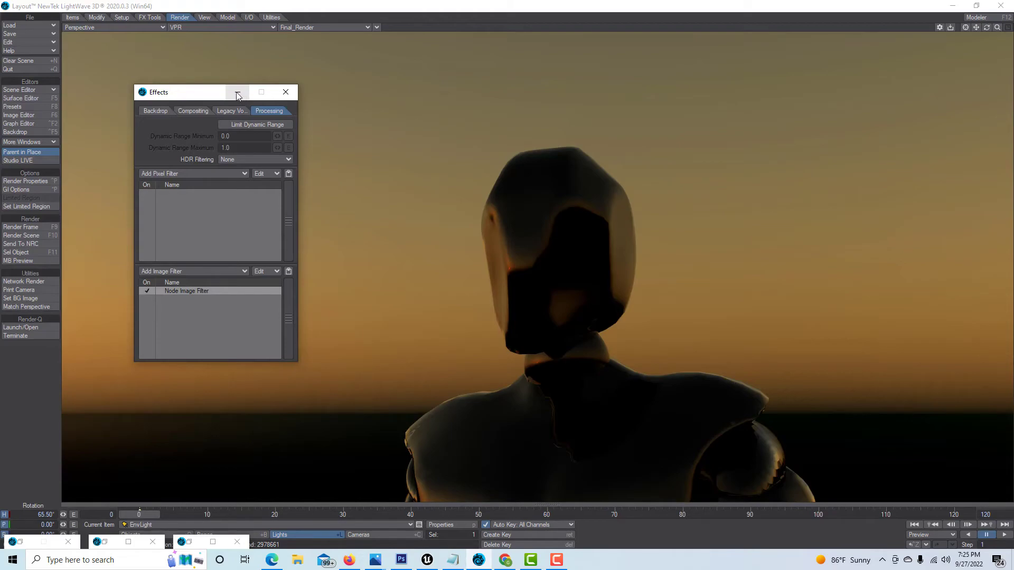
pyautogui.click(237, 94)
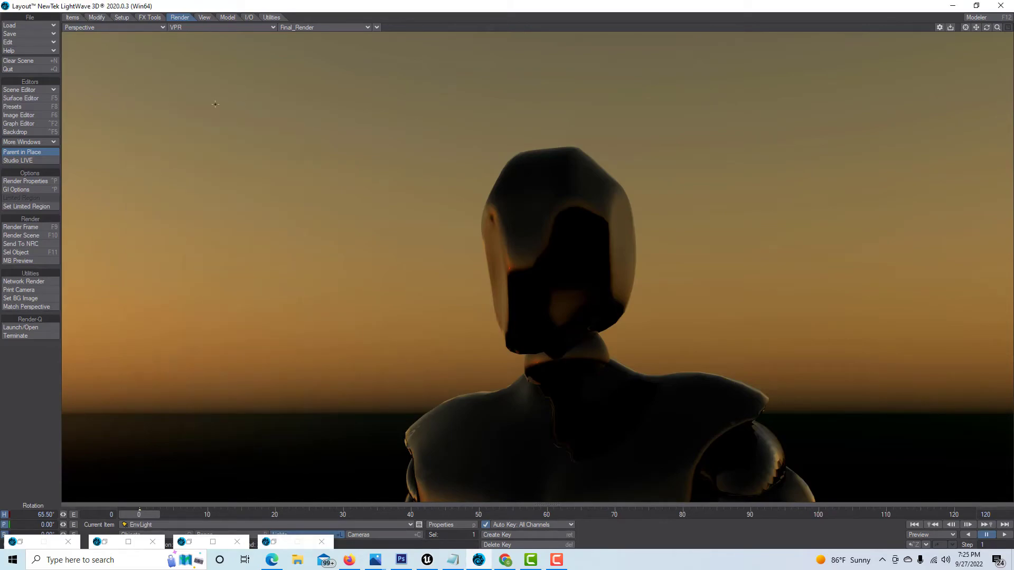
# Render the current frame with the Uchimura tone mapping and maximize the render status window to inspect it
pyautogui.click(40, 229)
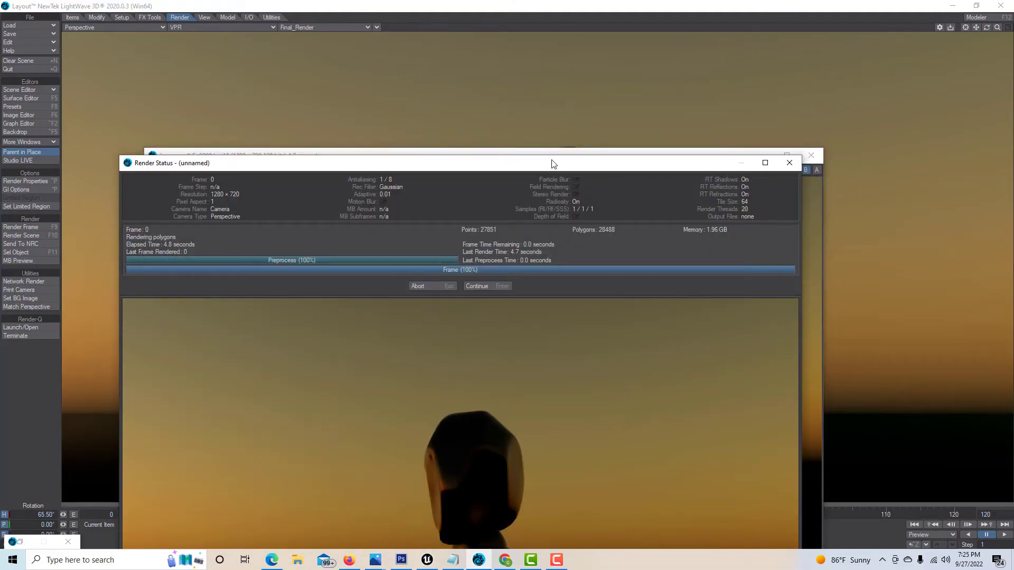
pyautogui.moveTo(553, 161); pyautogui.dragTo(447, 3)
pyautogui.click(762, 155)
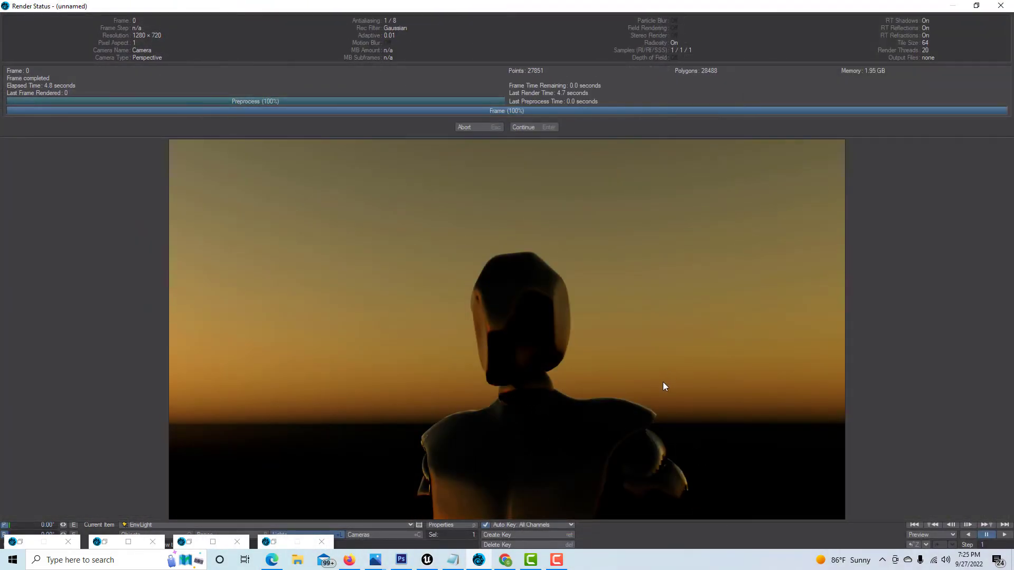